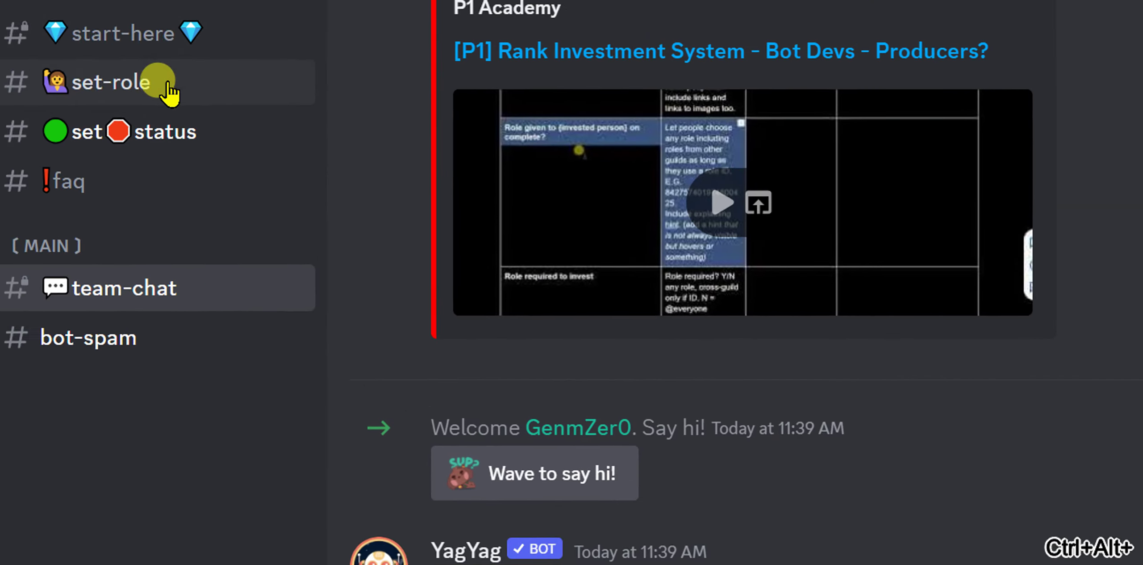
# Step: From the start-here channel, go to set-role and choose the Programming Team role with its laptop reaction on the Tortle bot message
pyautogui.click(129, 35)
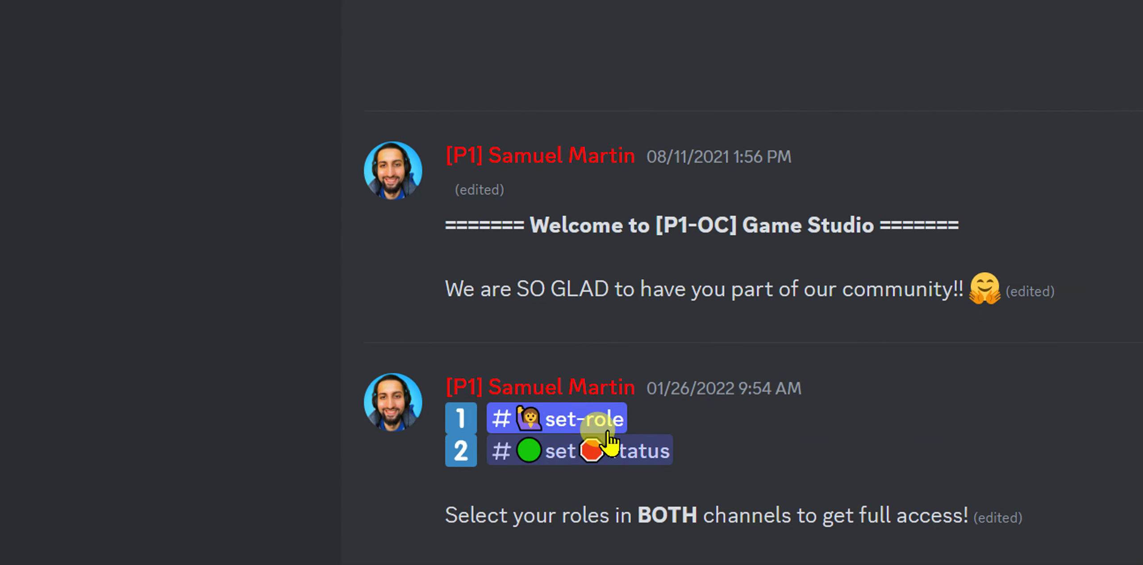
pyautogui.click(607, 435)
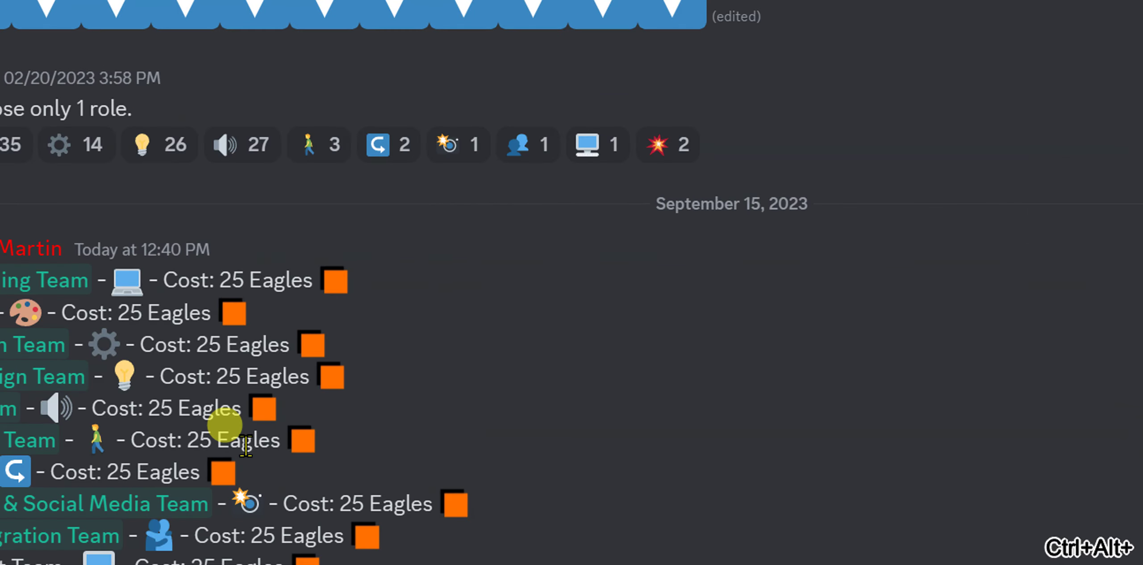
pyautogui.scroll(-2, 186, 509)
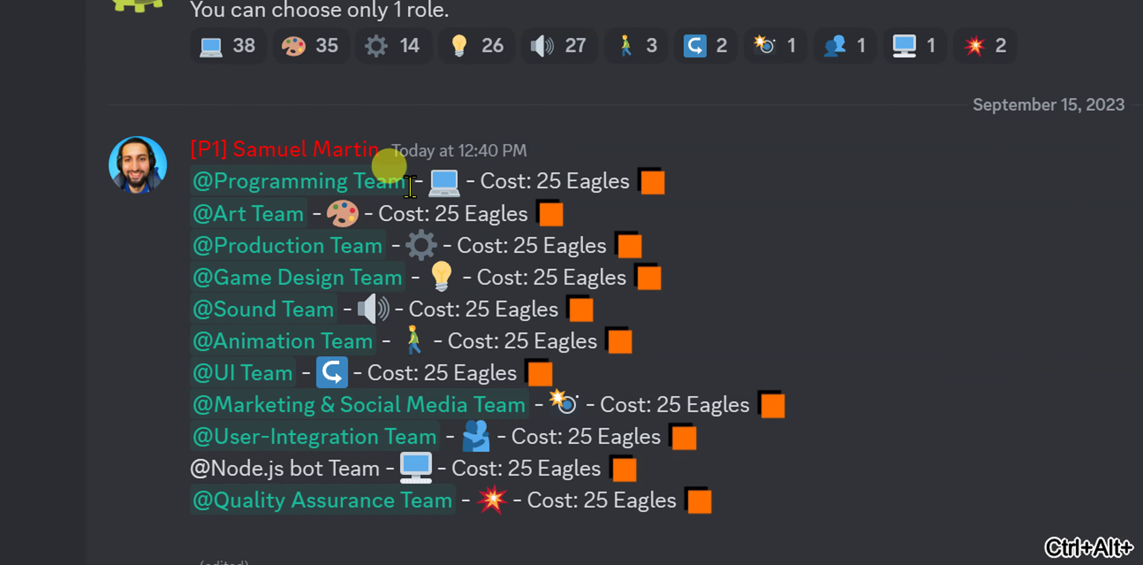
pyautogui.moveTo(408, 181); pyautogui.dragTo(174, 159)
pyautogui.scroll(2, 204, 114)
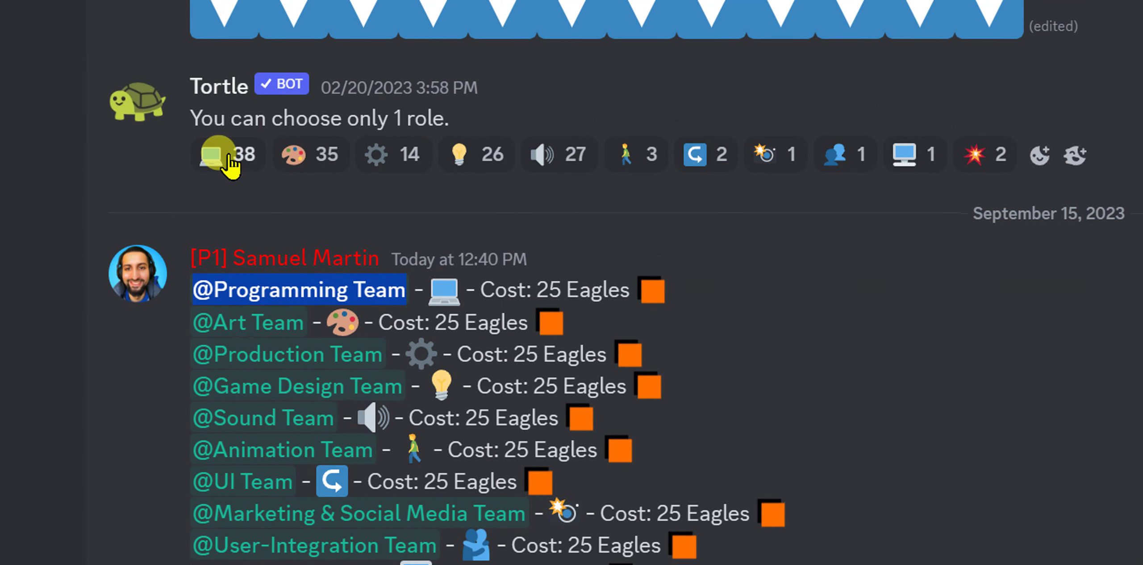
pyautogui.click(230, 164)
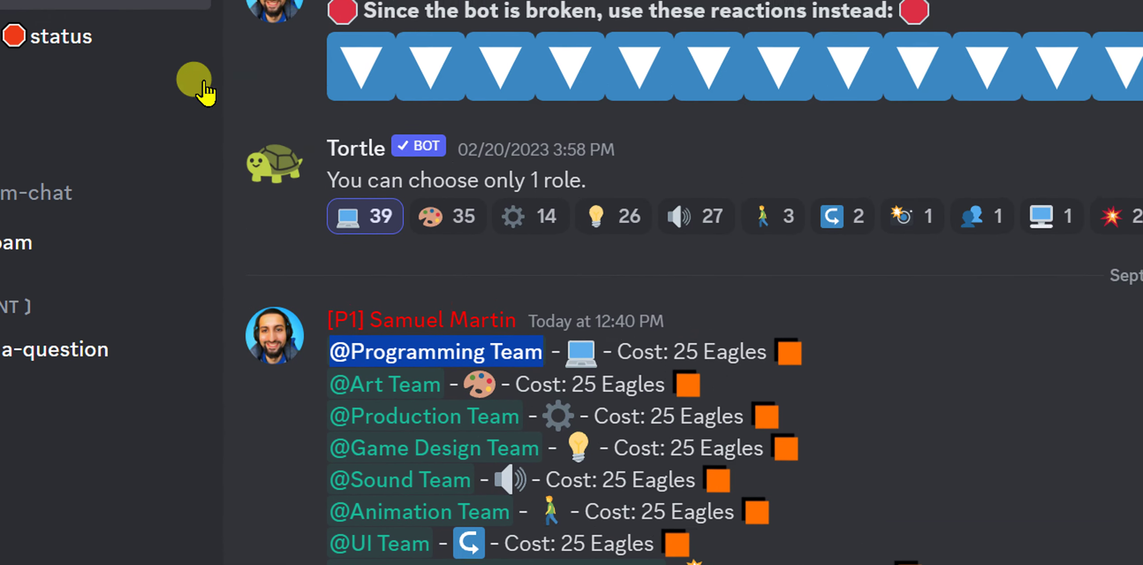
# Step: In the set status channel, choose 1-2 Volunteer Hours Per Week with the dark moon reaction on the Tortle bot message
pyautogui.click(51, 39)
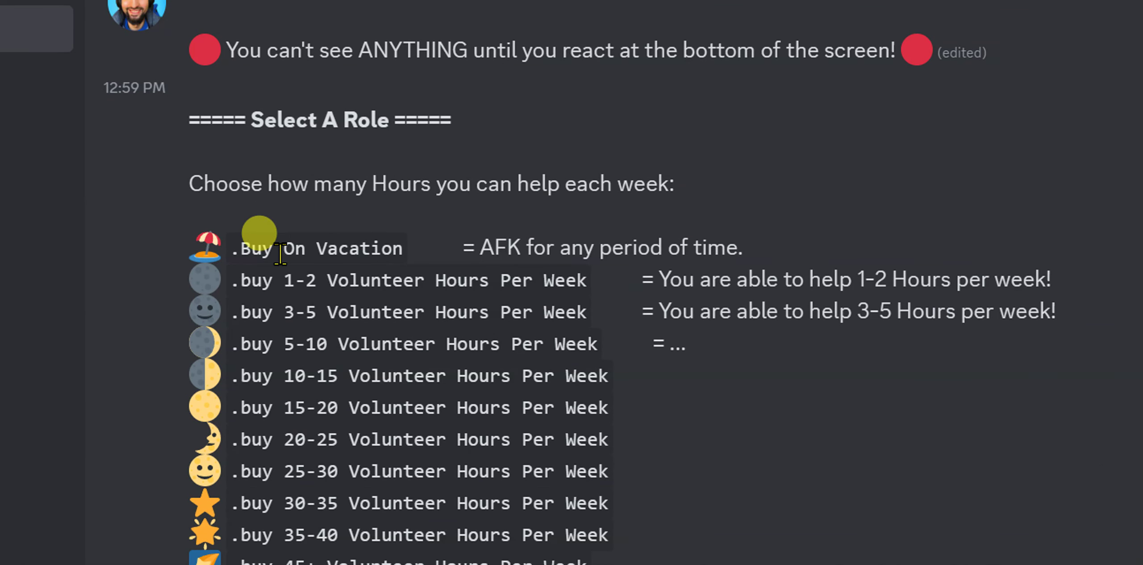
pyautogui.moveTo(259, 237); pyautogui.dragTo(678, 497)
pyautogui.click(678, 498)
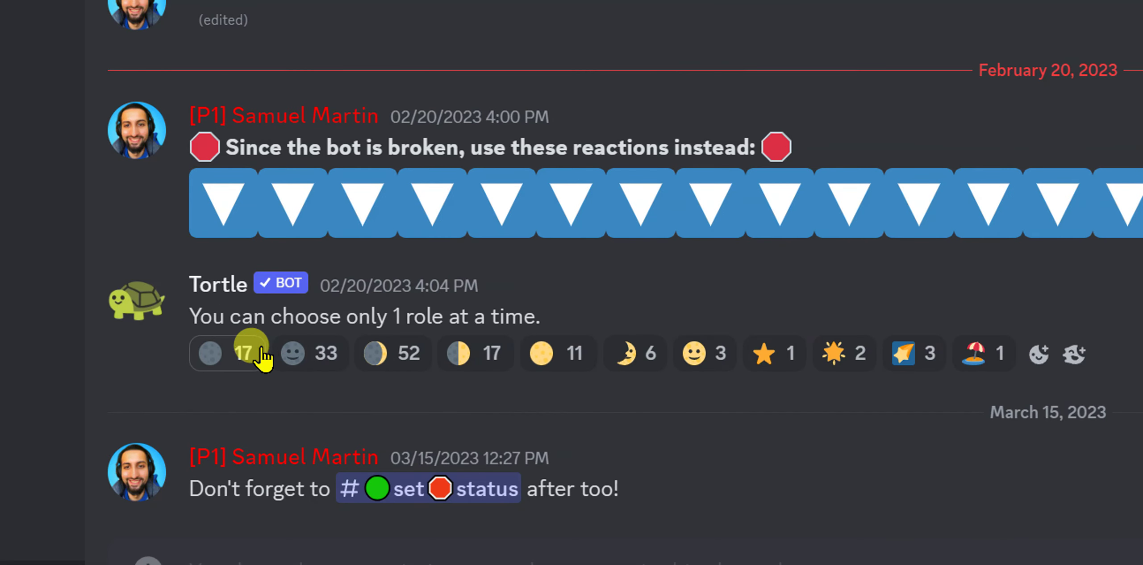
pyautogui.click(244, 353)
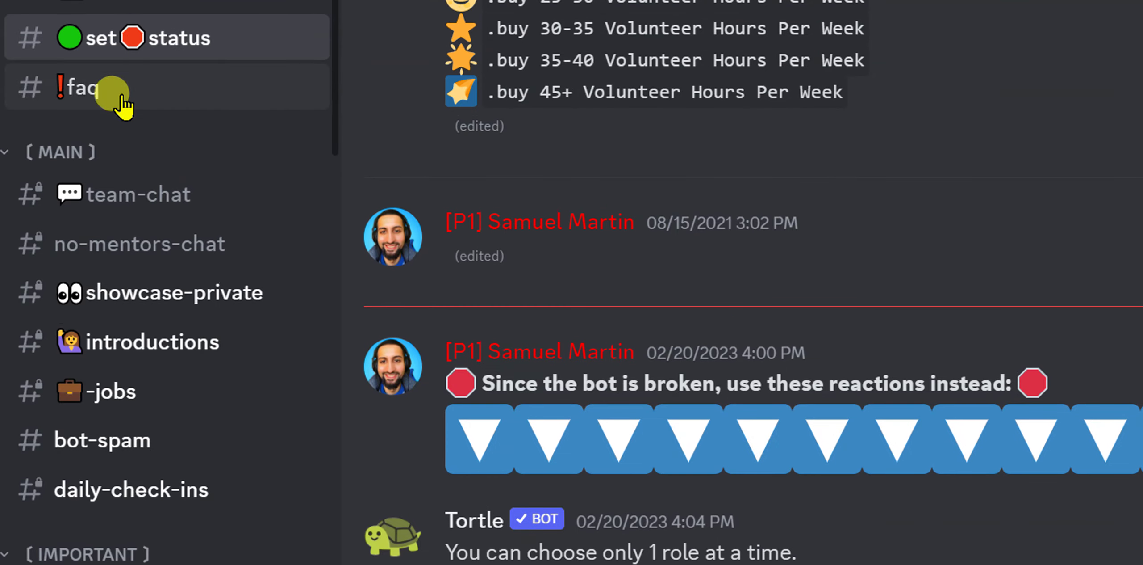
# Step: Look through the server's Main and Important channels, including the programmer, design, sound, production and animation team channels
pyautogui.scroll(-8, 174, 429)
pyautogui.moveTo(183, 402)
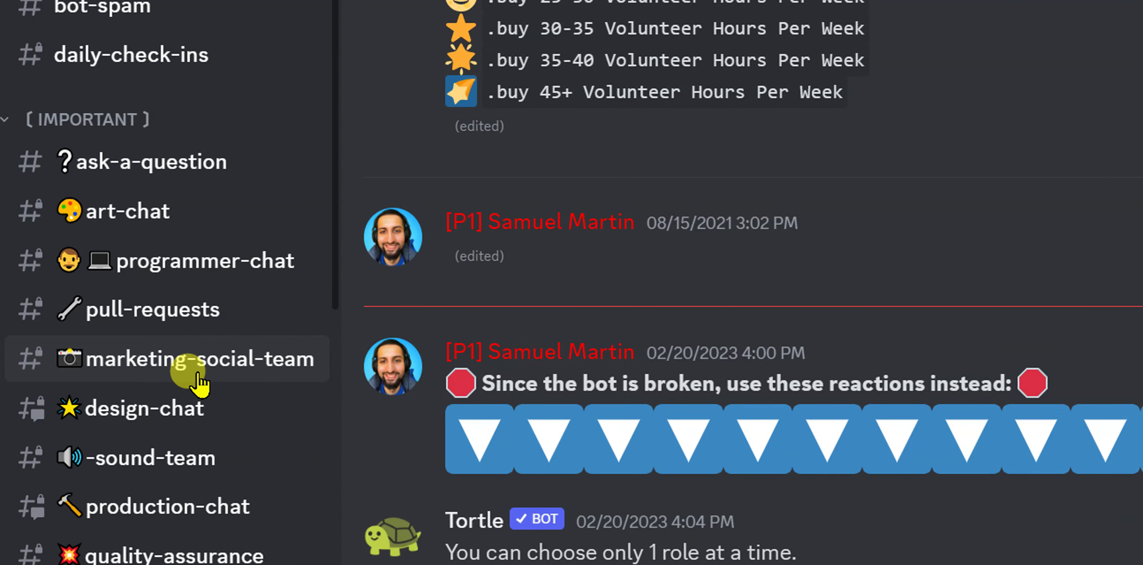
pyautogui.scroll(-8, 184, 377)
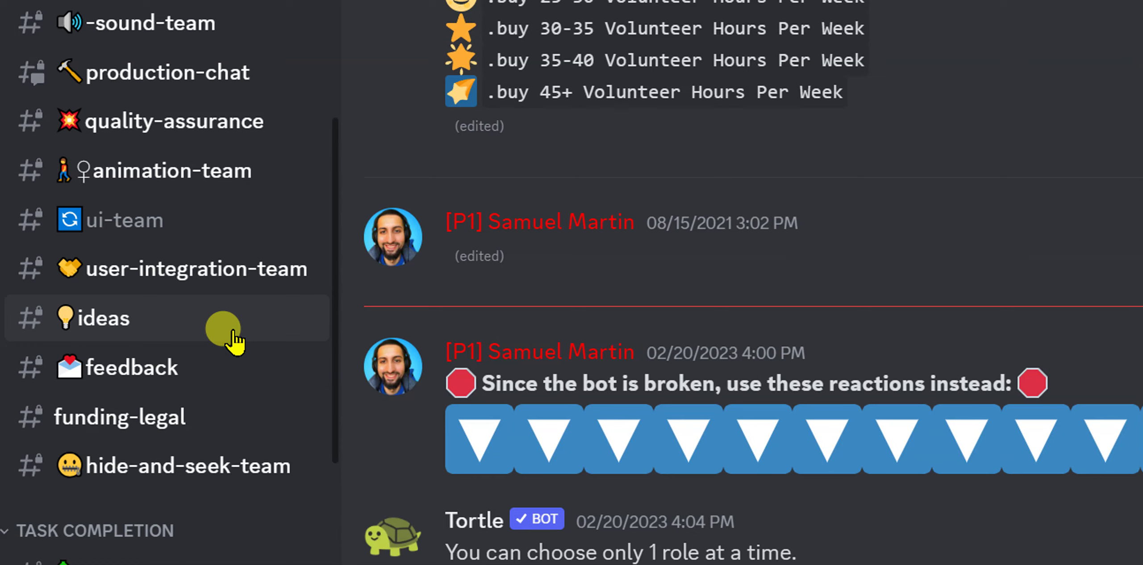
pyautogui.scroll(15, 233, 338)
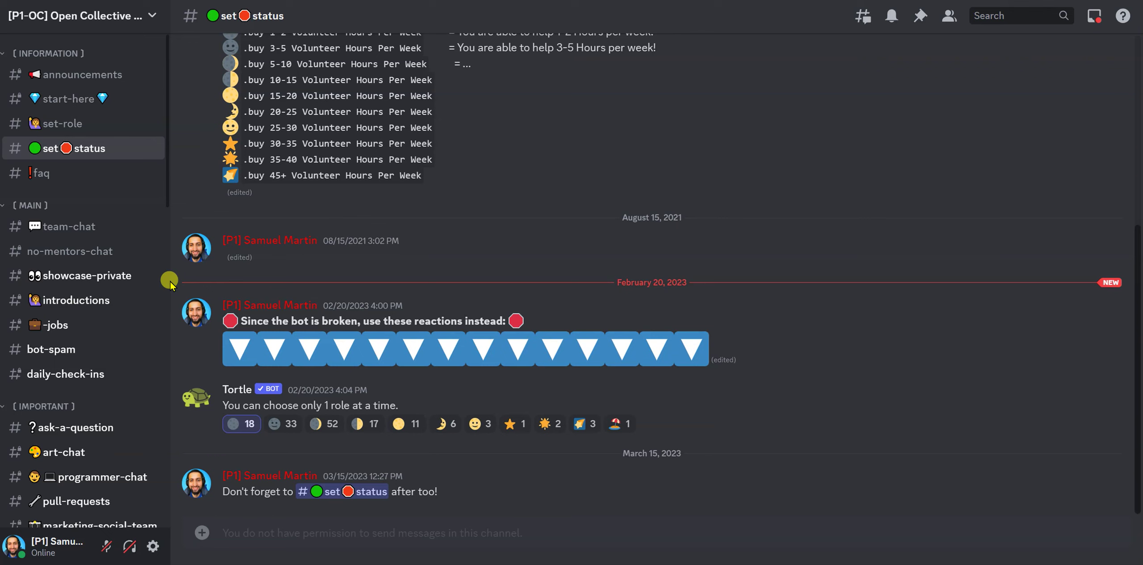
pyautogui.scroll(-5, 90, 359)
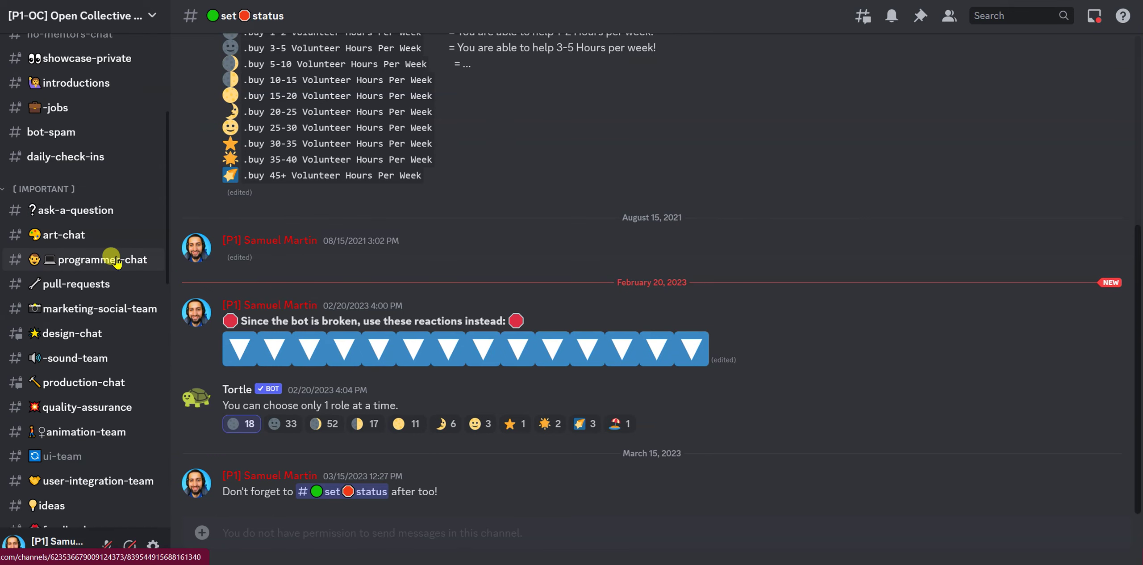
pyautogui.hotkey('ctrl', 's')
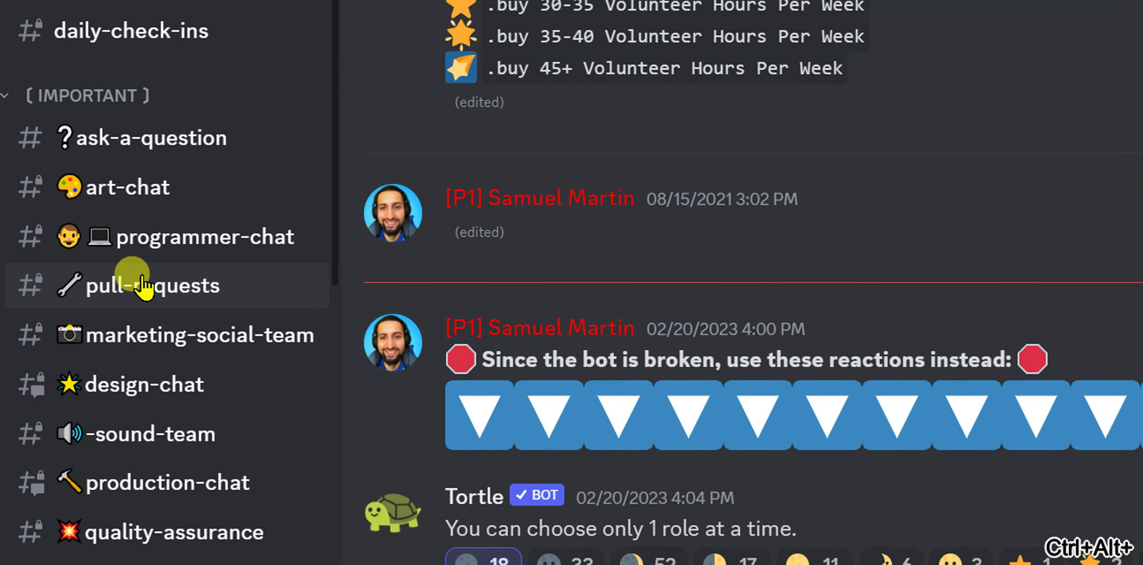
pyautogui.scroll(5, 154, 285)
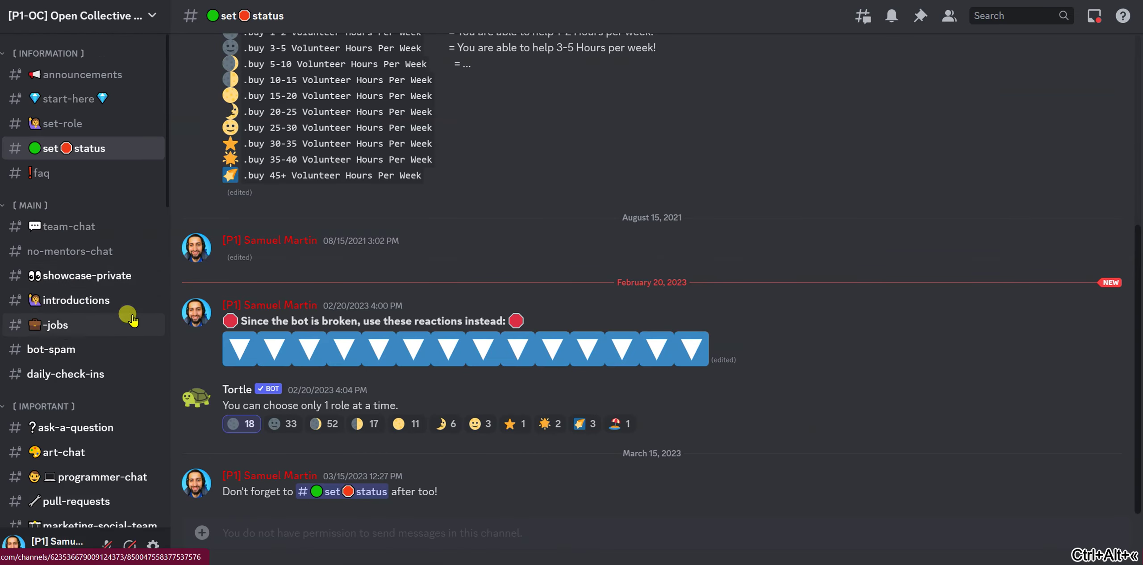
pyautogui.scroll(-5, 132, 318)
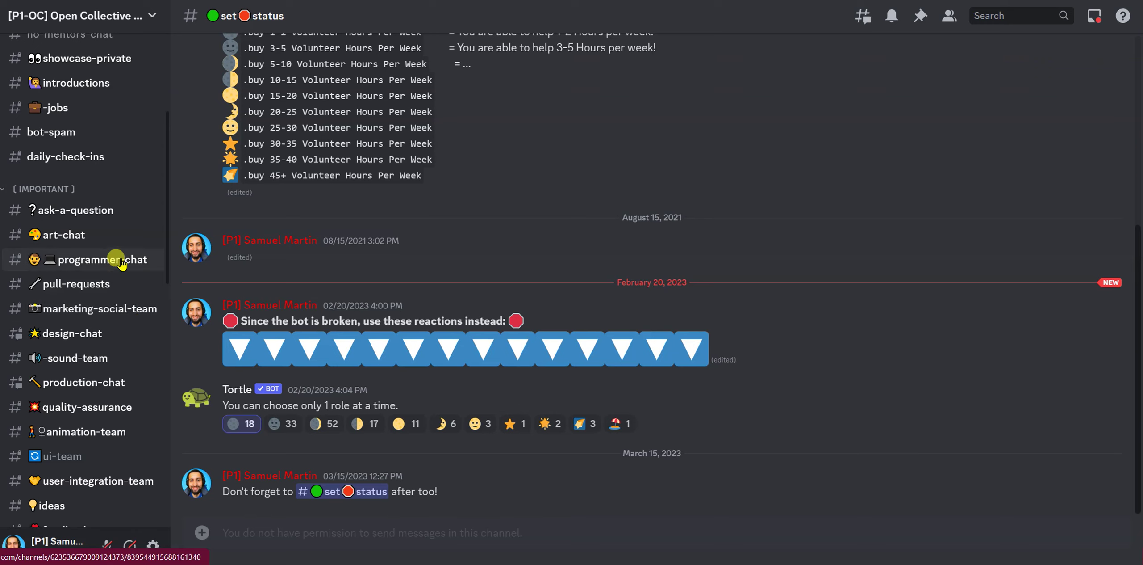
pyautogui.scroll(-5, 121, 262)
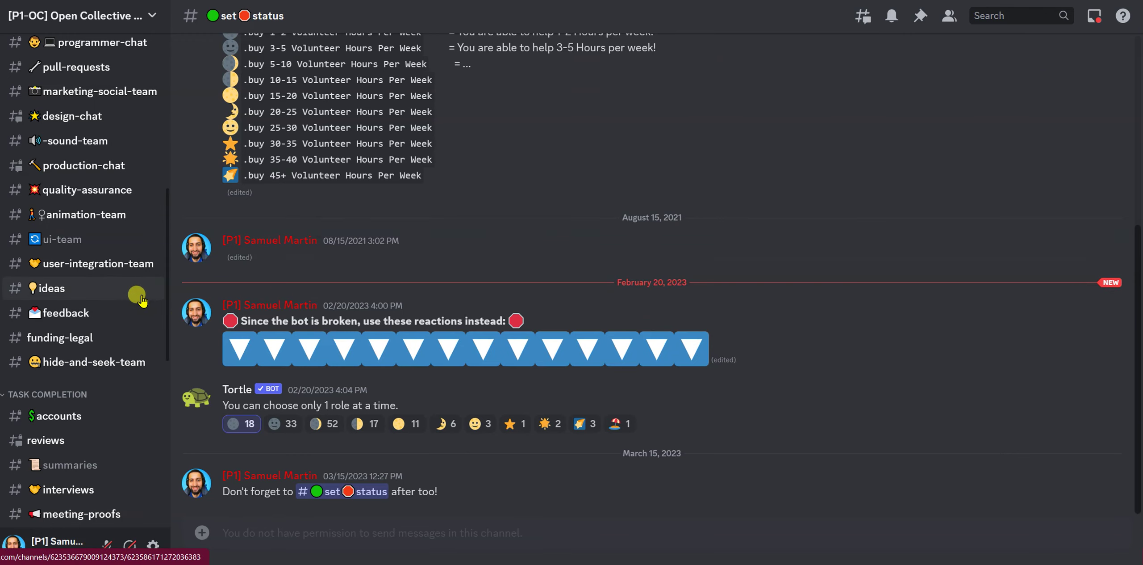
pyautogui.moveTo(106, 125)
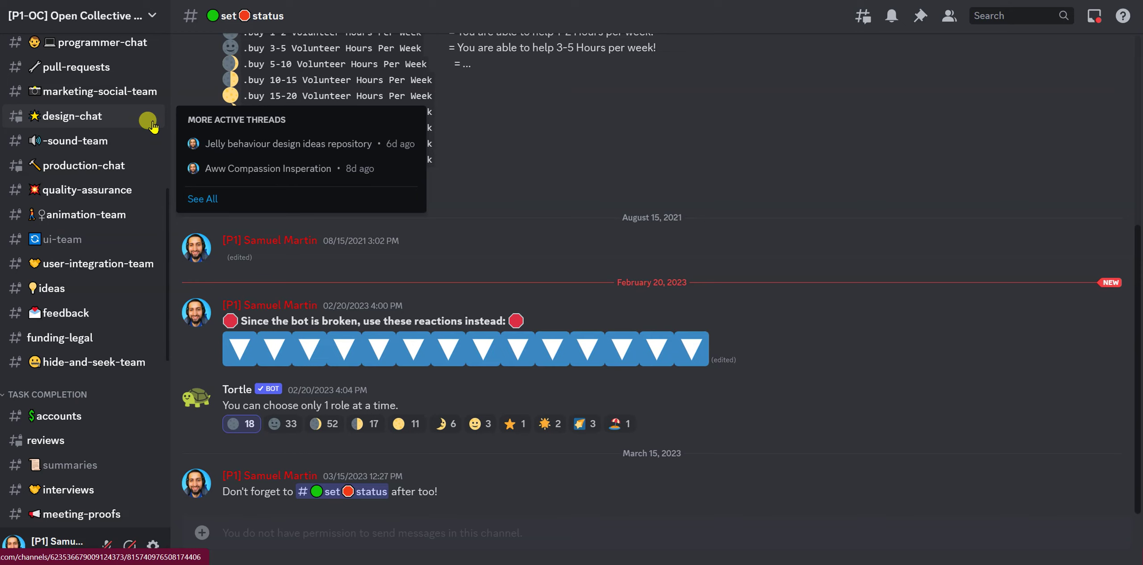
pyautogui.moveTo(129, 181)
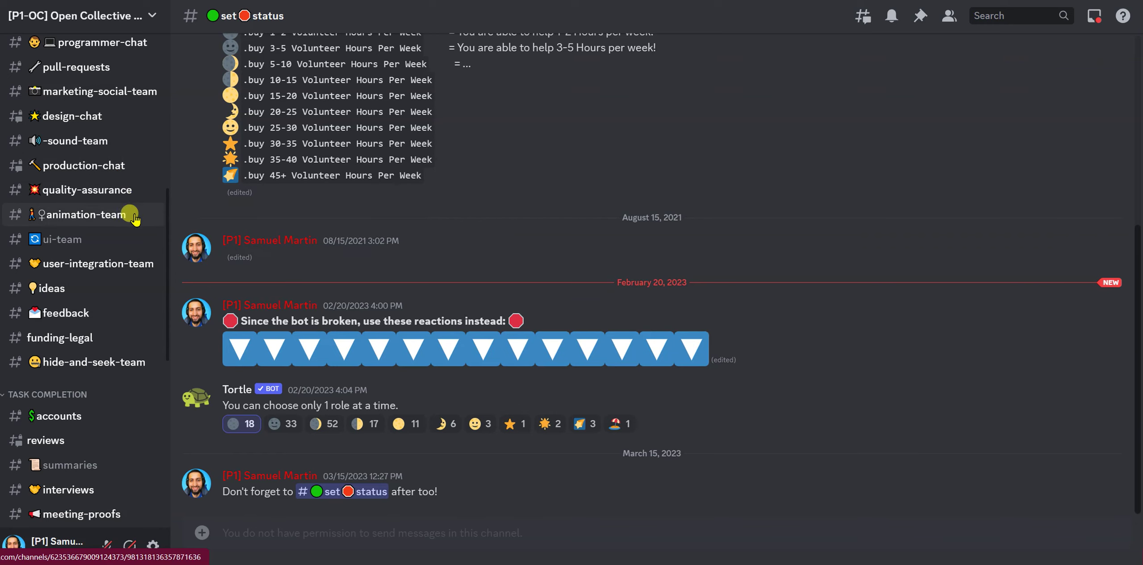
pyautogui.scroll(-5, 140, 192)
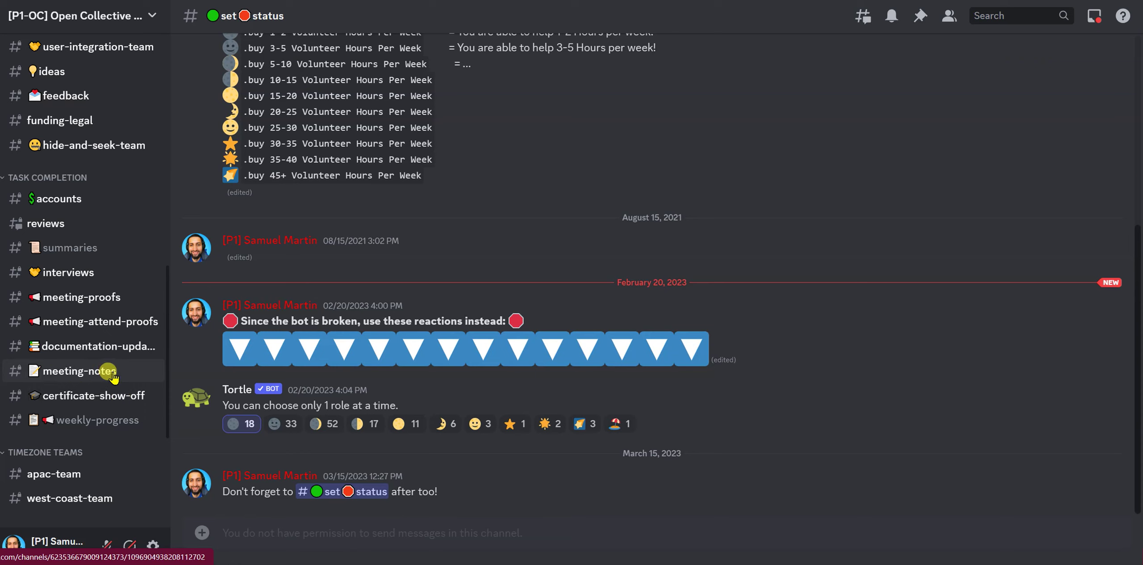
# Step: Review the rest of the server's channel list, covering the Task Completion, Timezone Teams, Mentors and Staff Docs categories
pyautogui.scroll(15, 114, 378)
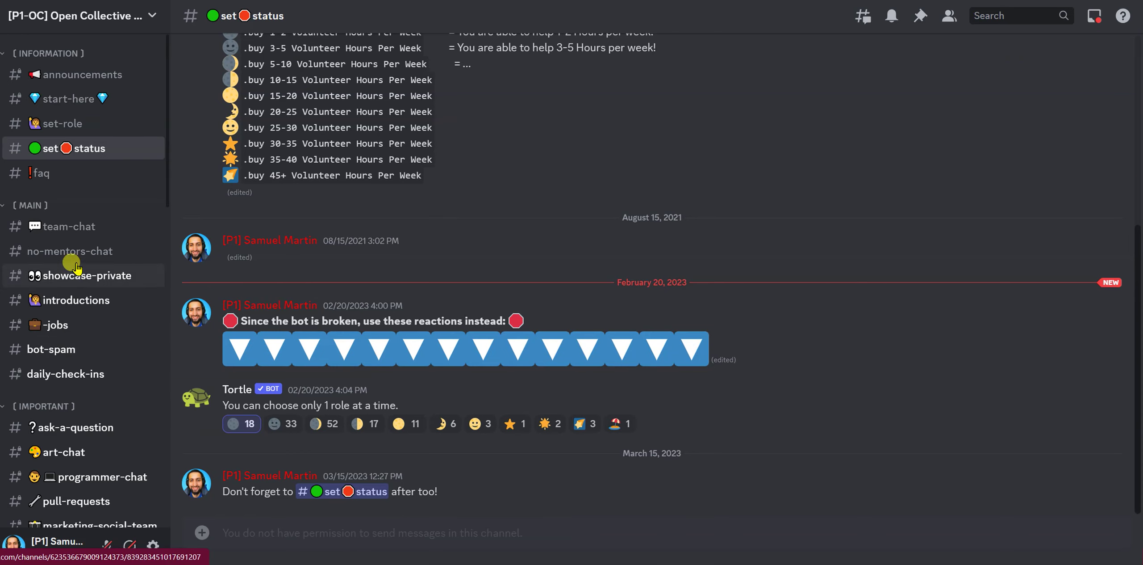
pyautogui.scroll(-10, 72, 318)
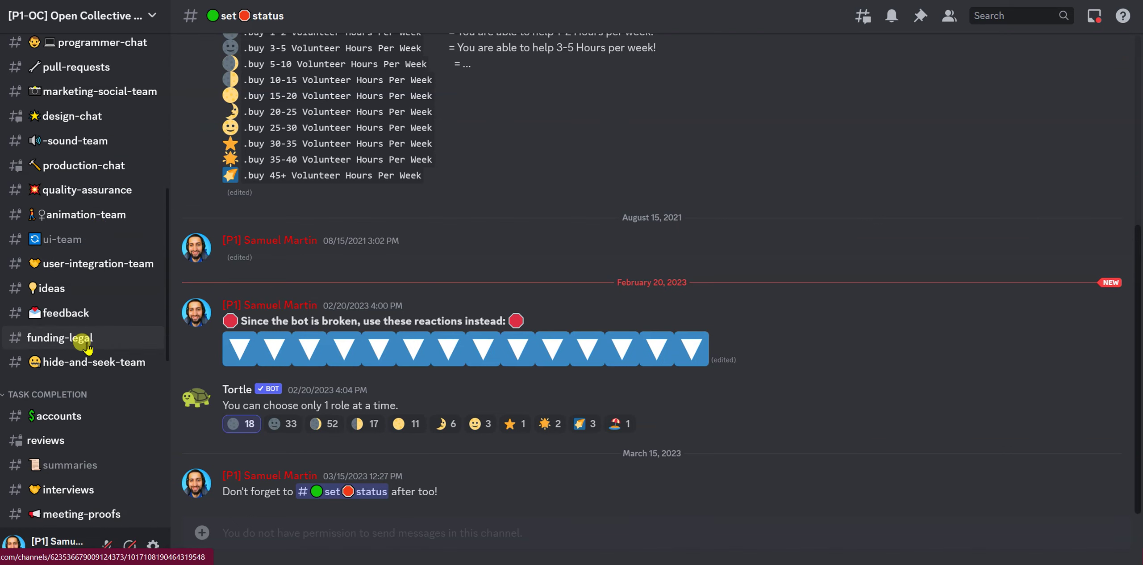
pyautogui.scroll(-10, 87, 347)
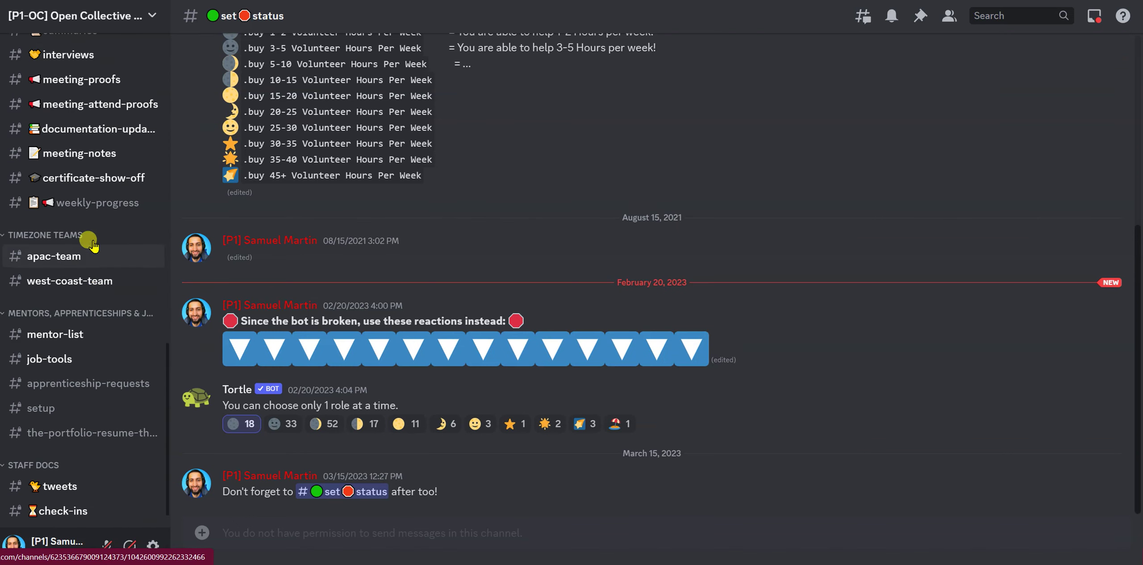
pyautogui.scroll(5, 94, 353)
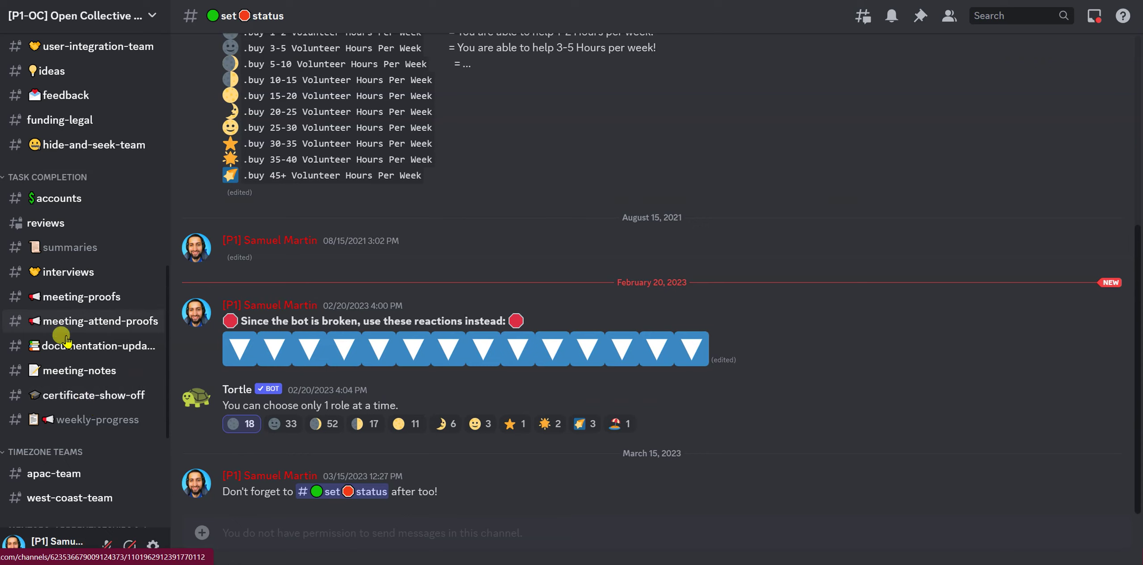
pyautogui.scroll(10, 154, 318)
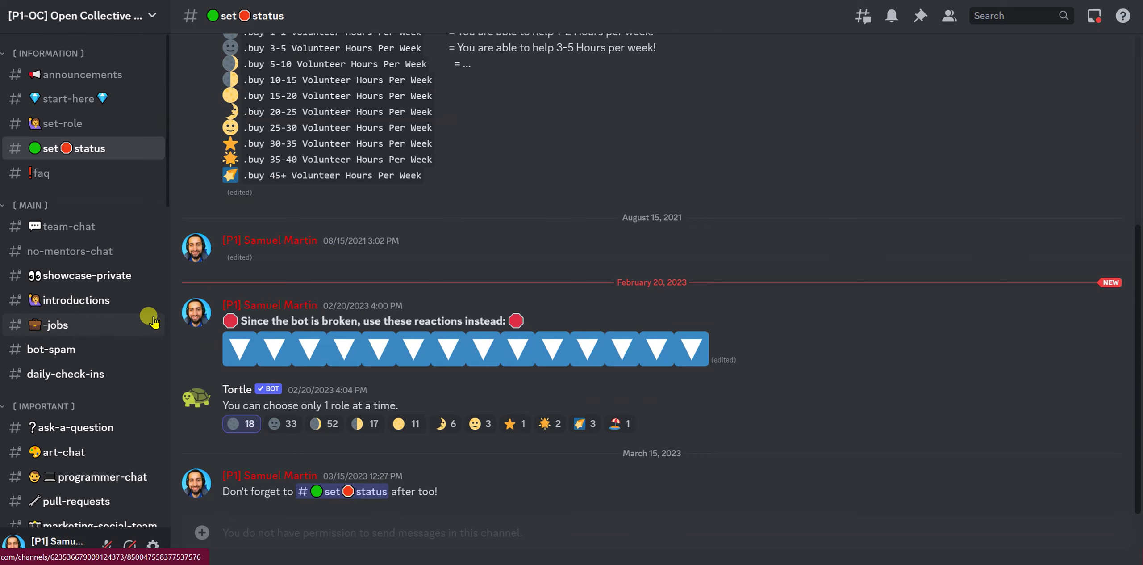
pyautogui.scroll(-15, 153, 320)
pyautogui.scroll(5, 153, 319)
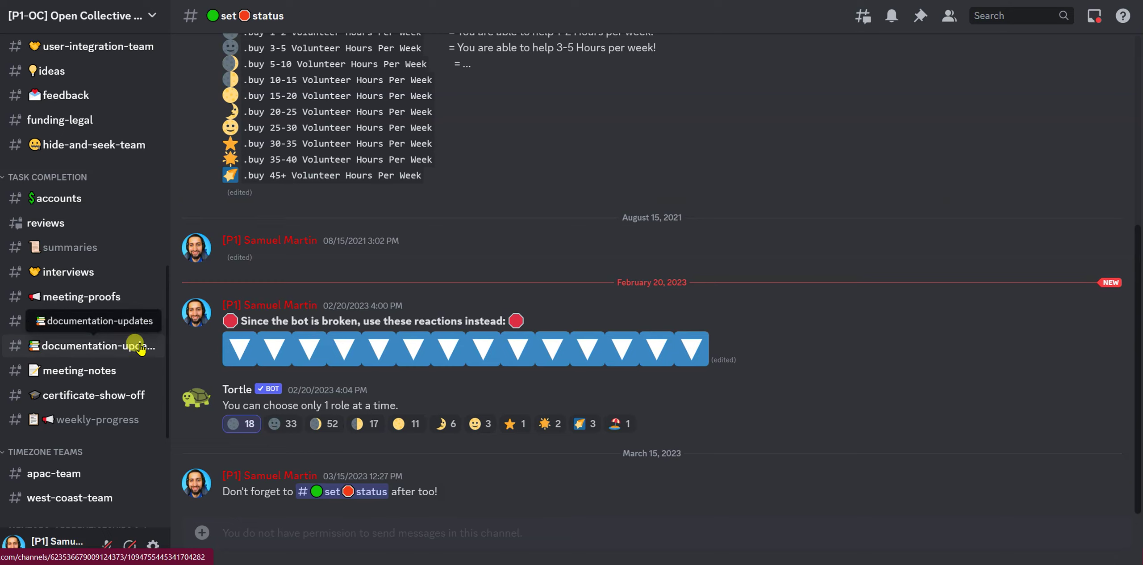
pyautogui.scroll(-5, 140, 348)
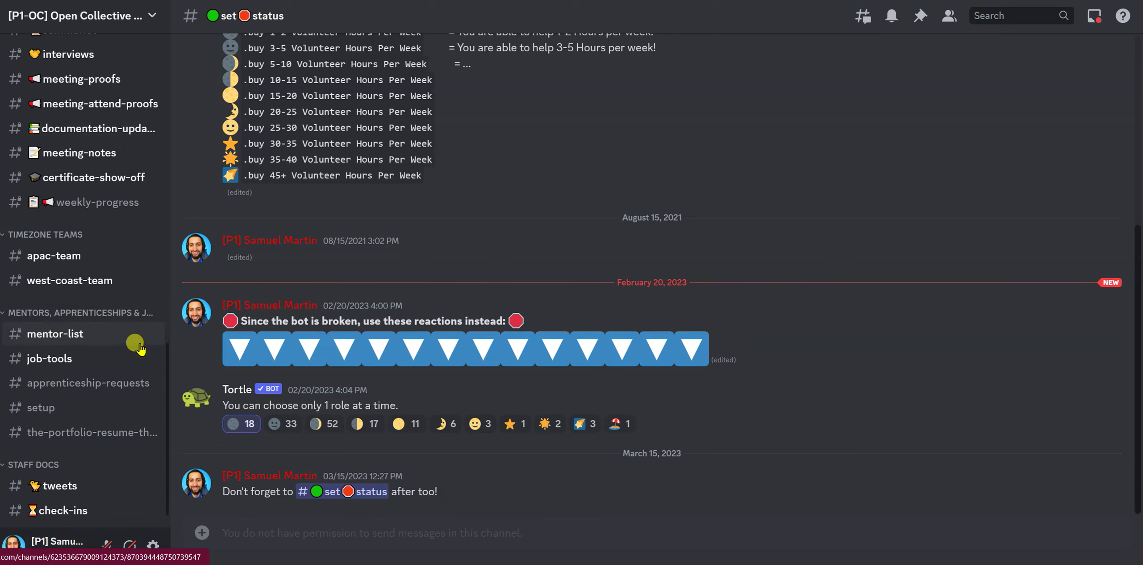
pyautogui.scroll(10, 139, 349)
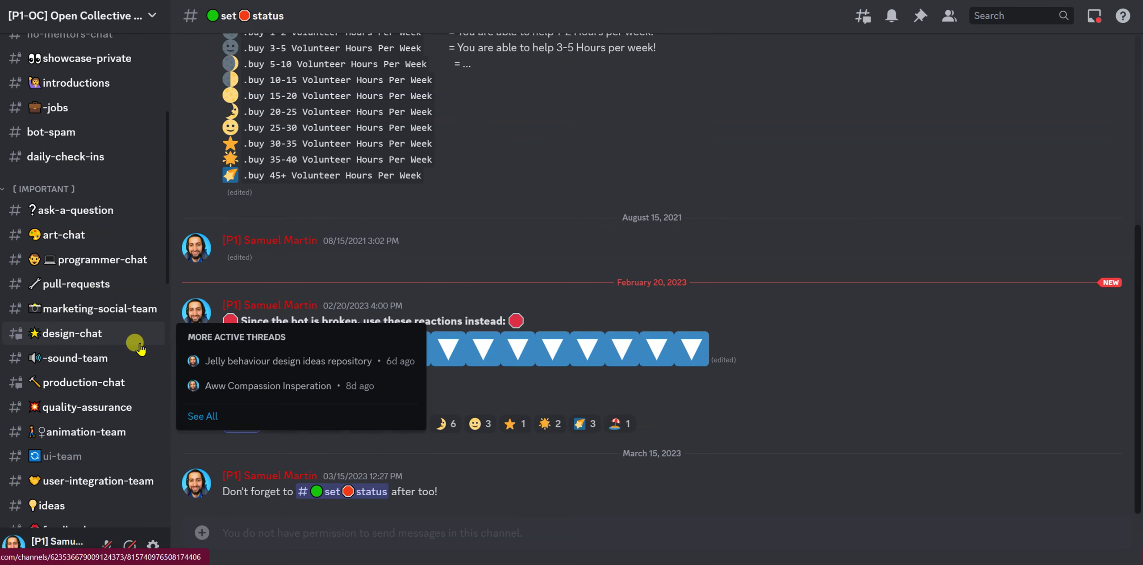
pyautogui.scroll(-10, 139, 348)
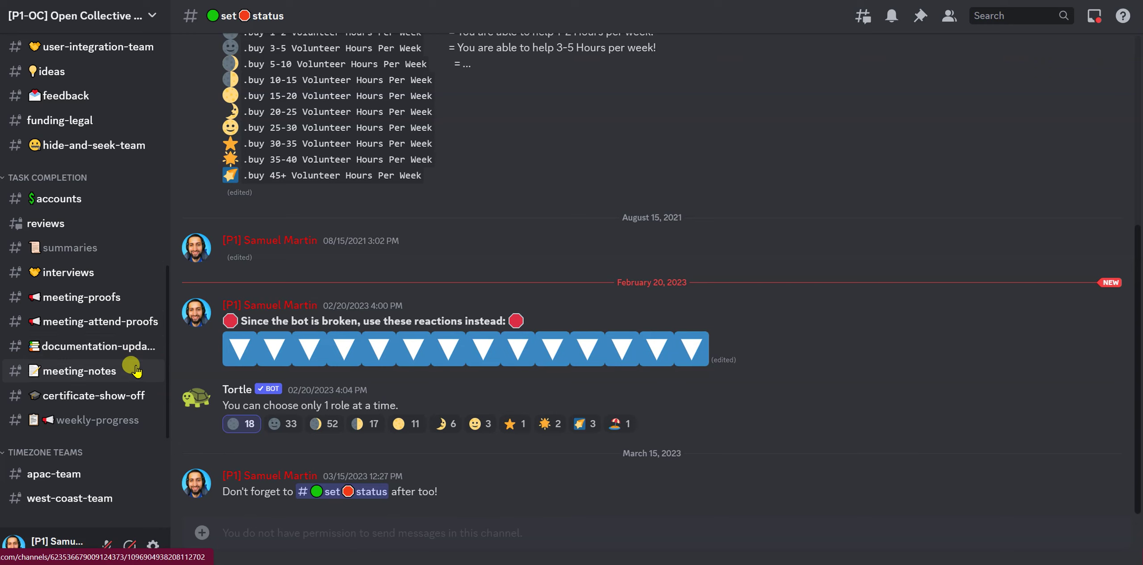
pyautogui.scroll(-6, 123, 369)
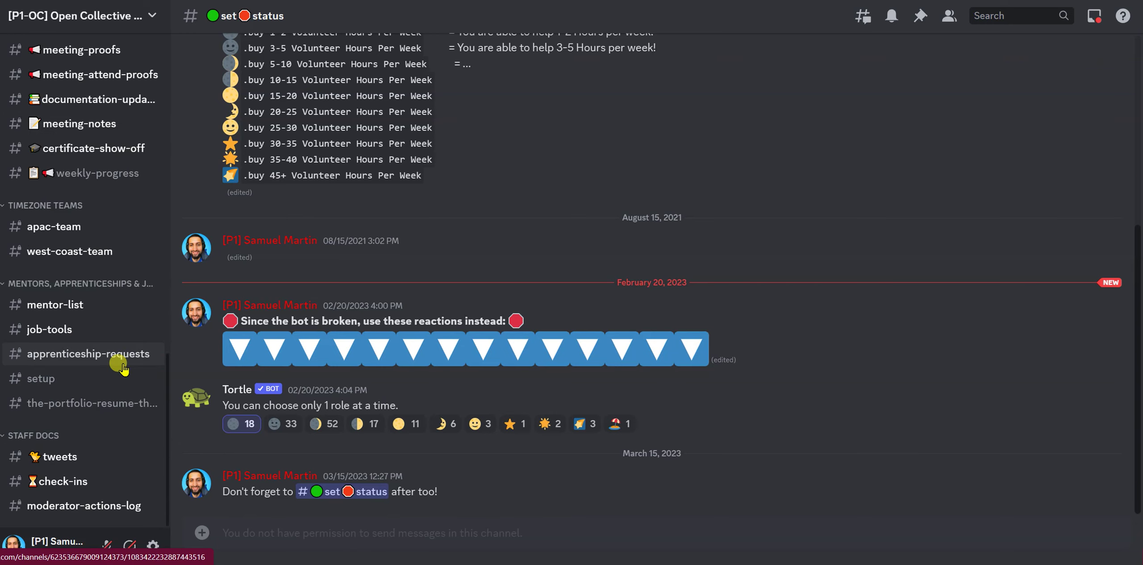
pyautogui.scroll(15, 123, 369)
pyautogui.moveTo(123, 369)
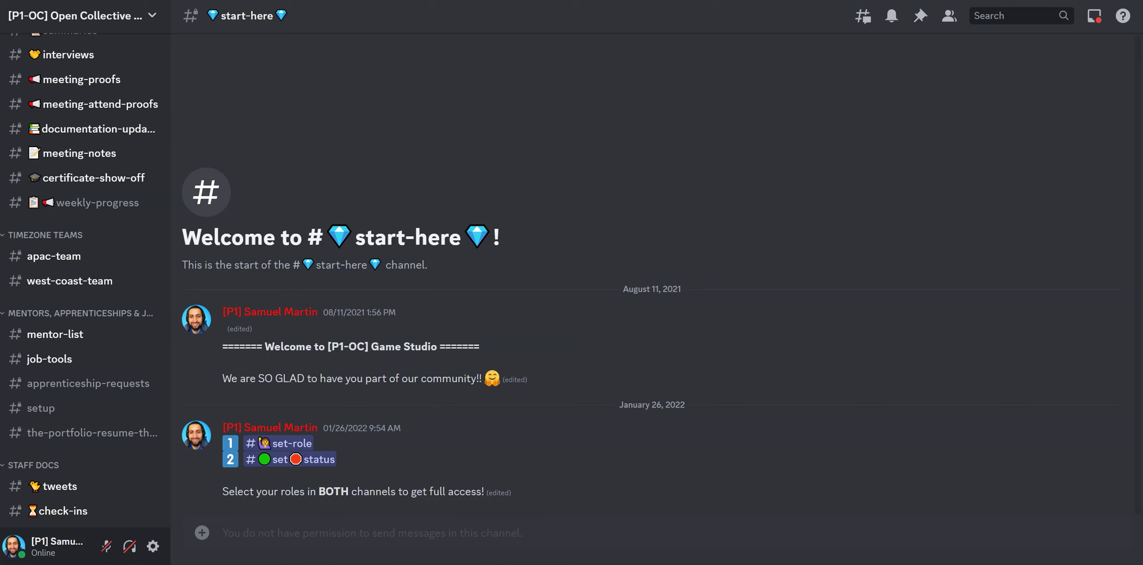
# Step: Open the mentor-list channel in the mentors and apprenticeships category
pyautogui.scroll(10, 128, 241)
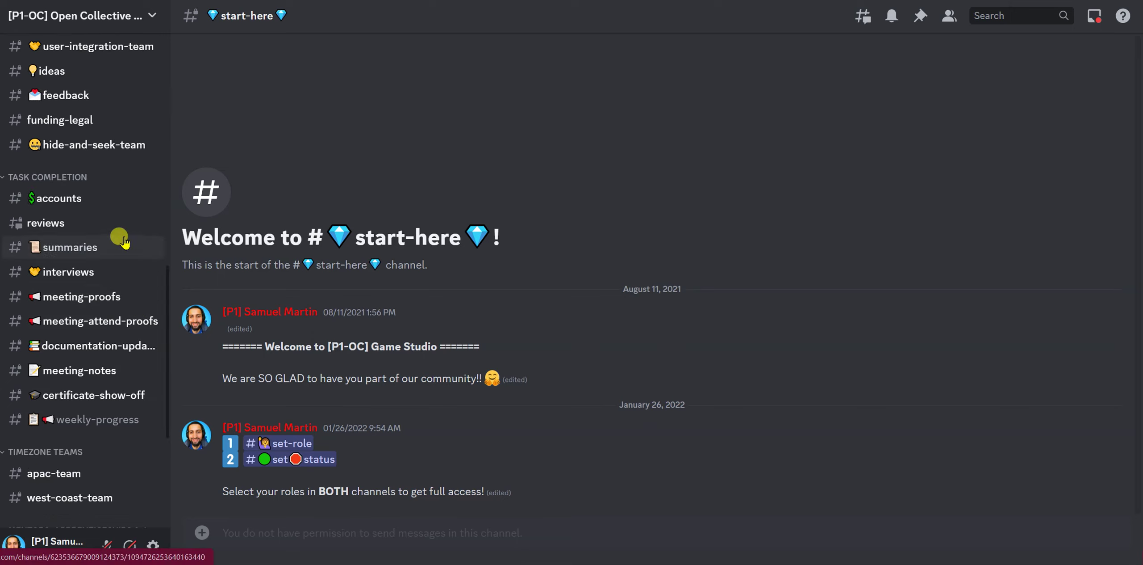
pyautogui.scroll(-5, 121, 268)
pyautogui.scroll(-5, 125, 294)
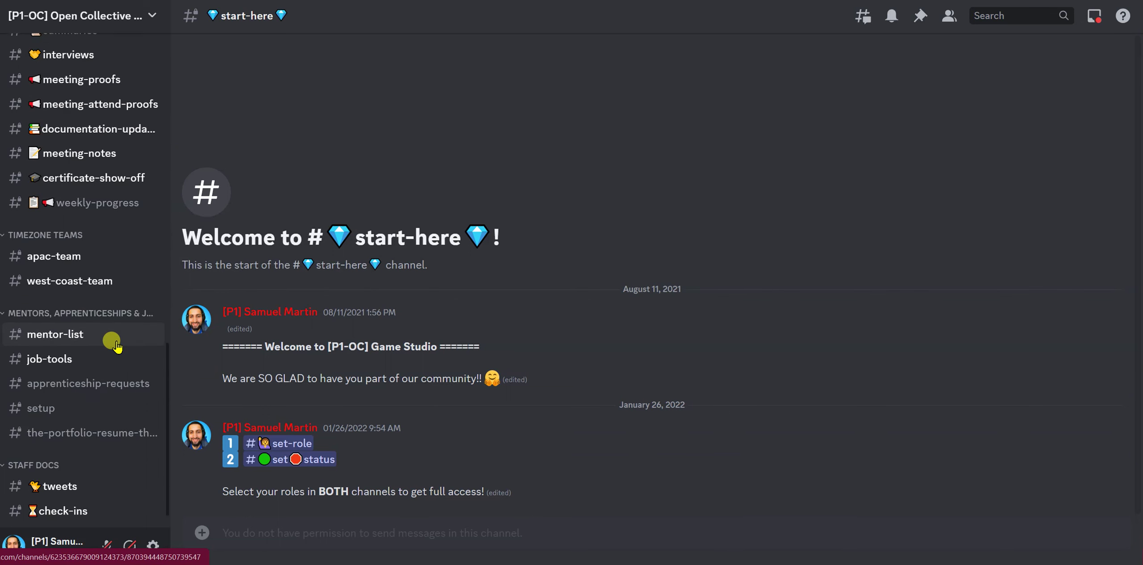
pyautogui.click(91, 342)
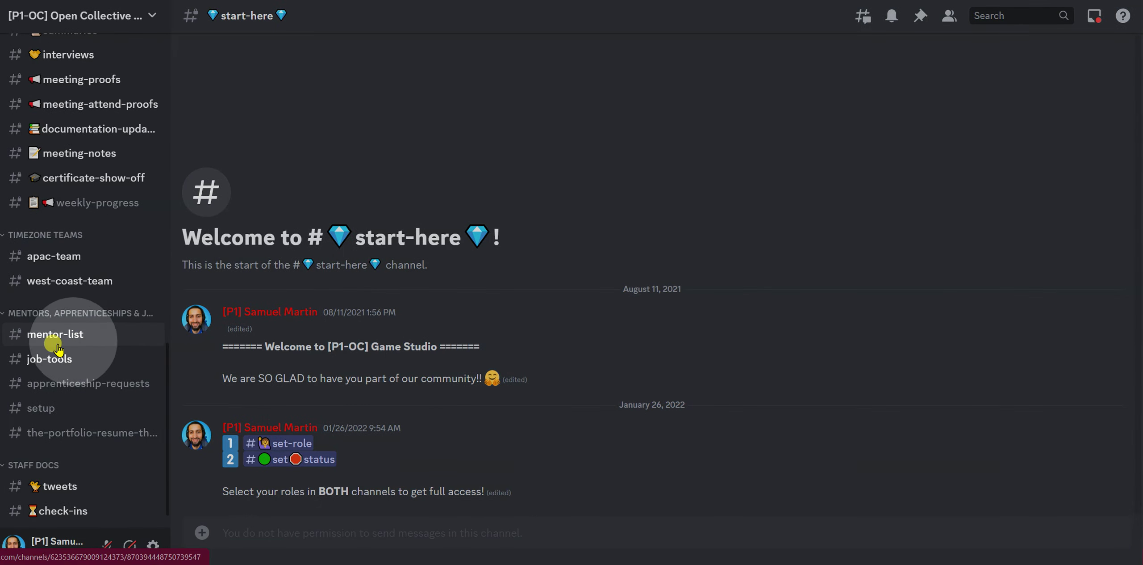